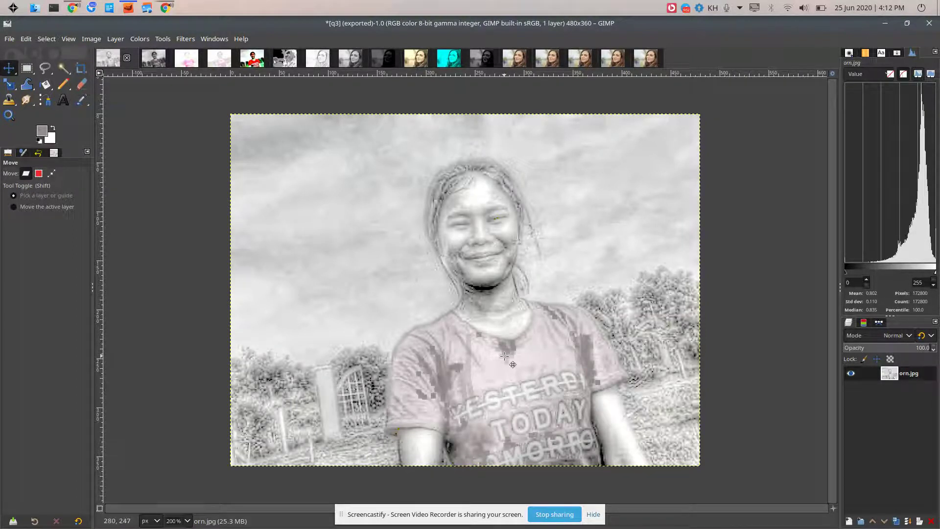
# Browse the open images: pink-toned, sketch-style, red-shirt and posterized black-and-white portraits.
pyautogui.click(929, 495)
pyautogui.click(155, 56)
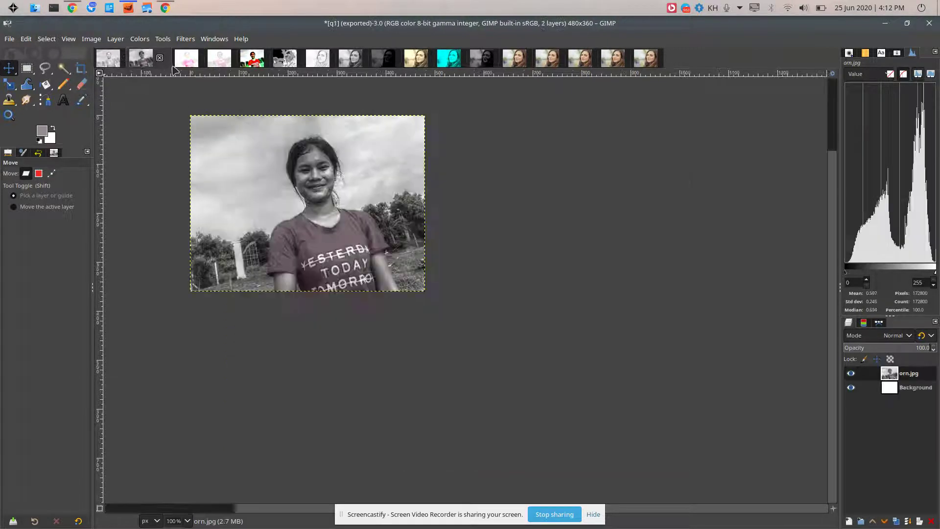
pyautogui.click(185, 61)
pyautogui.click(219, 60)
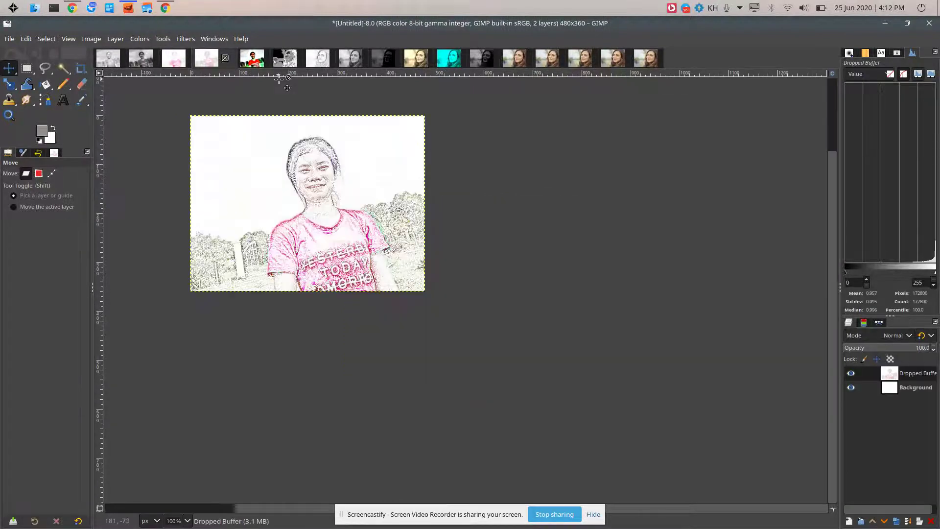
pyautogui.click(284, 60)
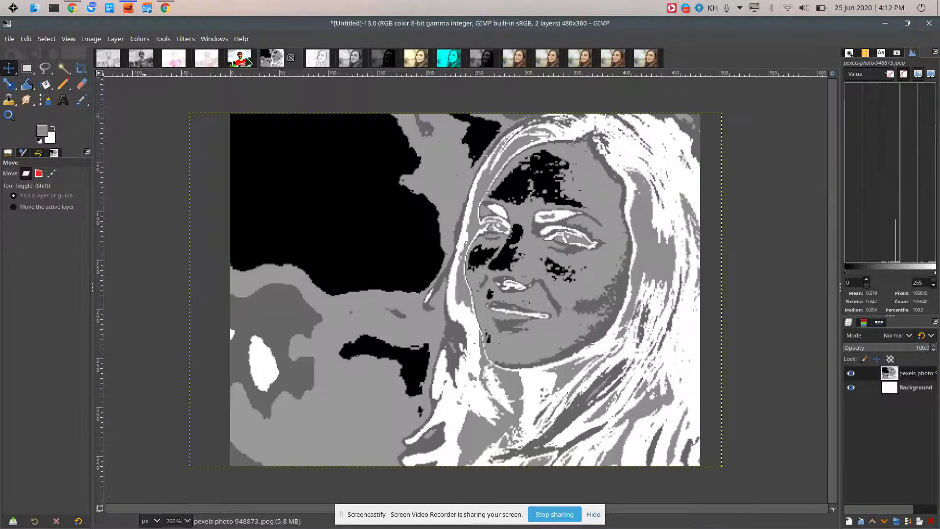
pyautogui.click(249, 64)
# Continue through the pencil-sketch, grayscale, dark and cyan versions to the untouched colour portrait Untitled-27.
pyautogui.click(319, 61)
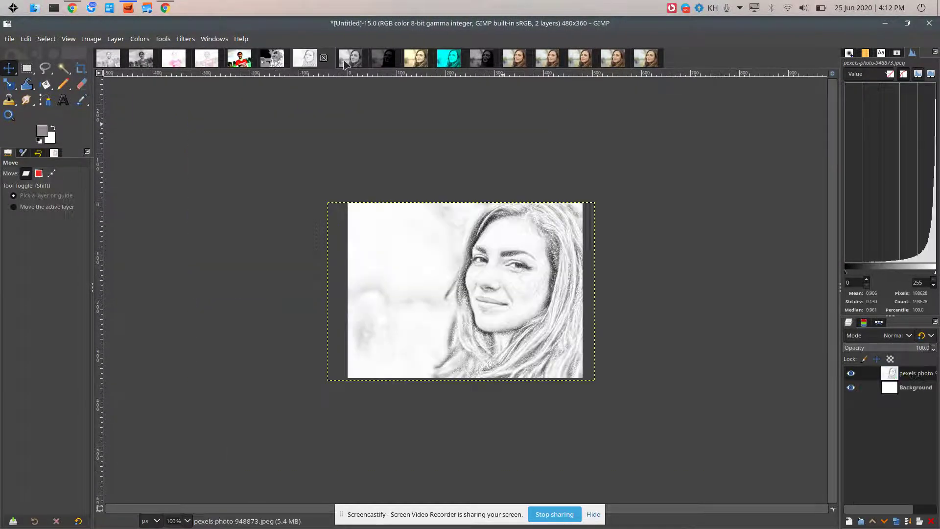
pyautogui.click(347, 60)
pyautogui.click(383, 61)
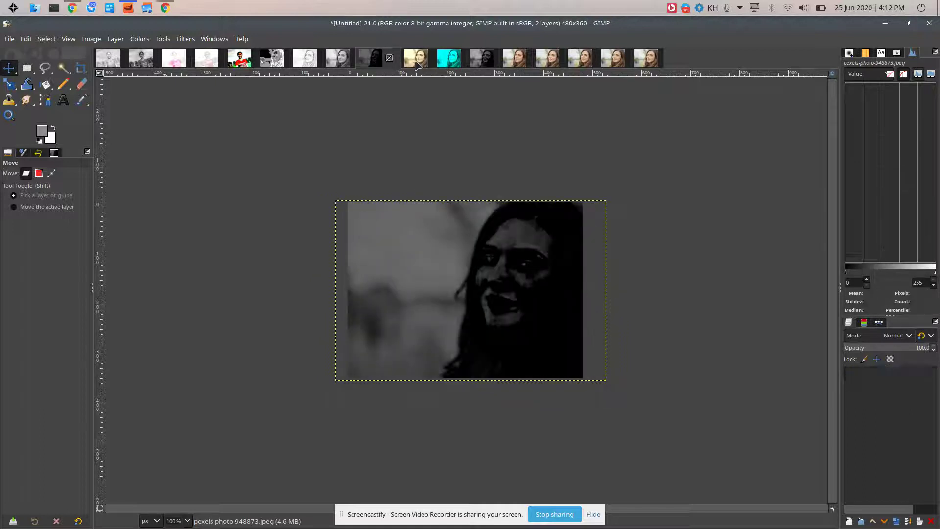
pyautogui.click(416, 61)
pyautogui.click(480, 61)
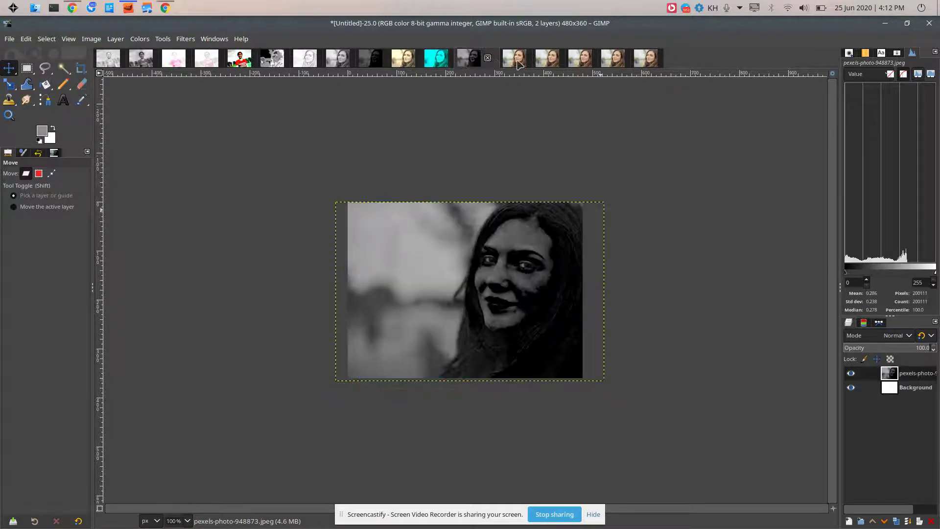
pyautogui.click(516, 61)
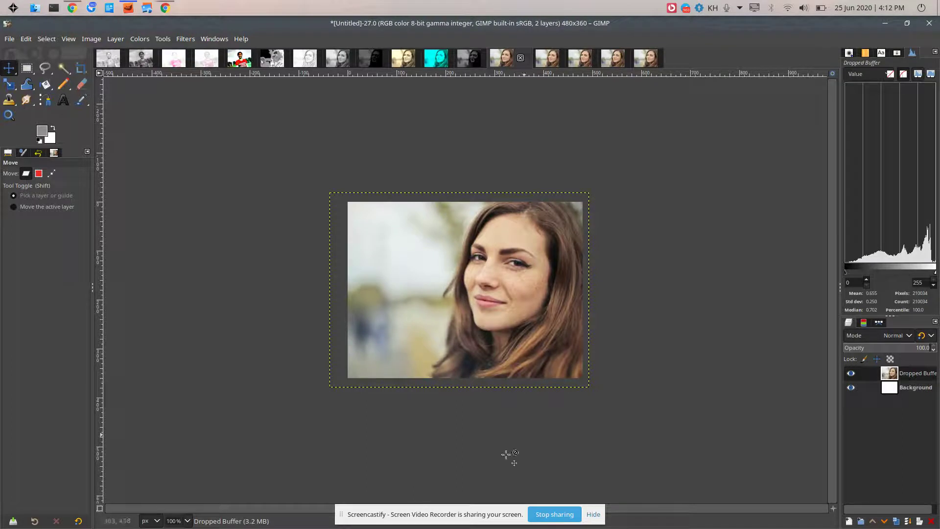
# View the colour portrait at 200% zoom and bring up the Colors > Tone Mapping list.
pyautogui.click(187, 521)
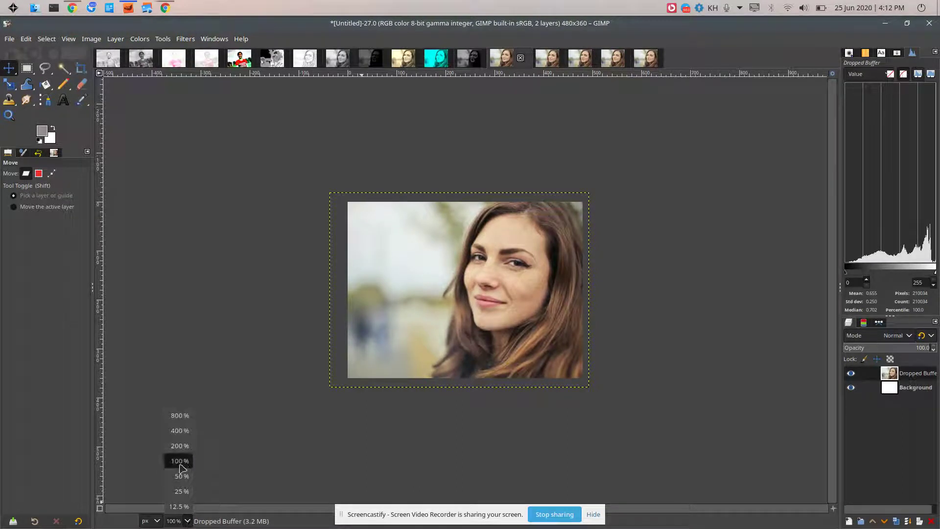
pyautogui.click(180, 446)
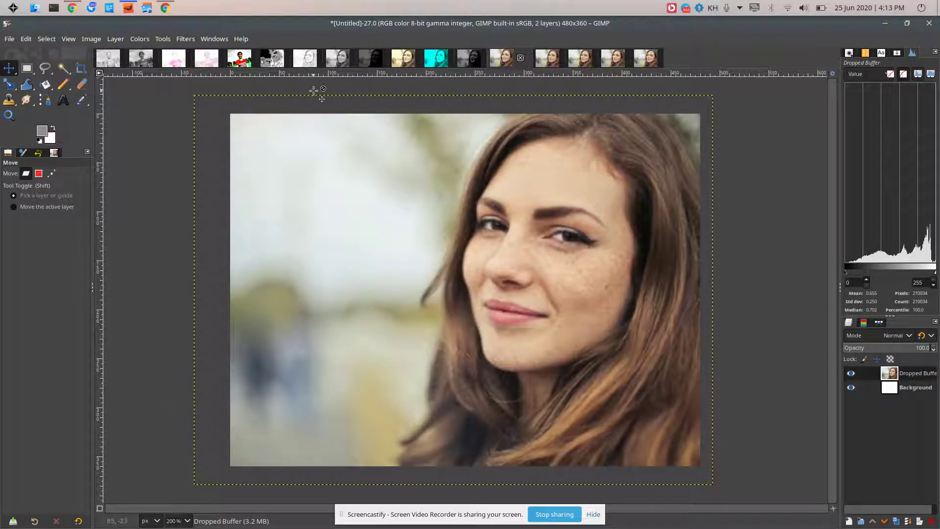
pyautogui.click(140, 42)
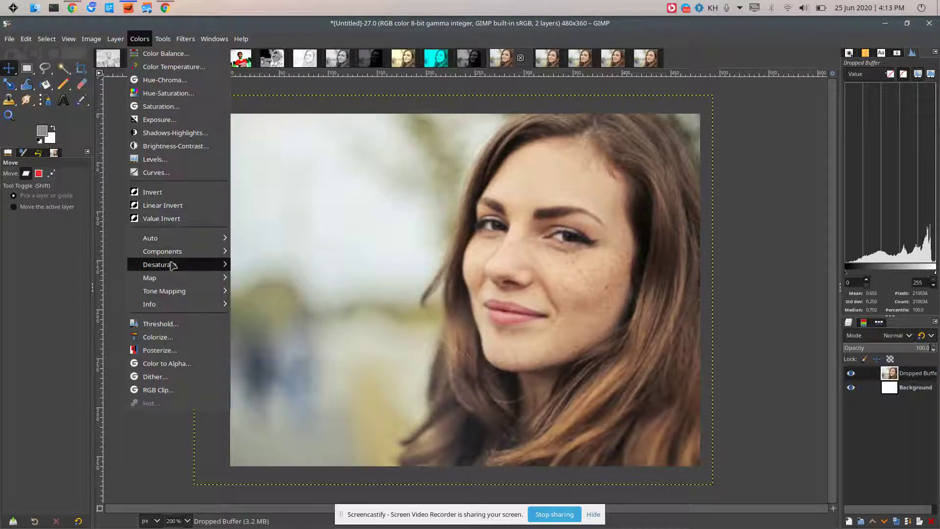
pyautogui.moveTo(175, 291)
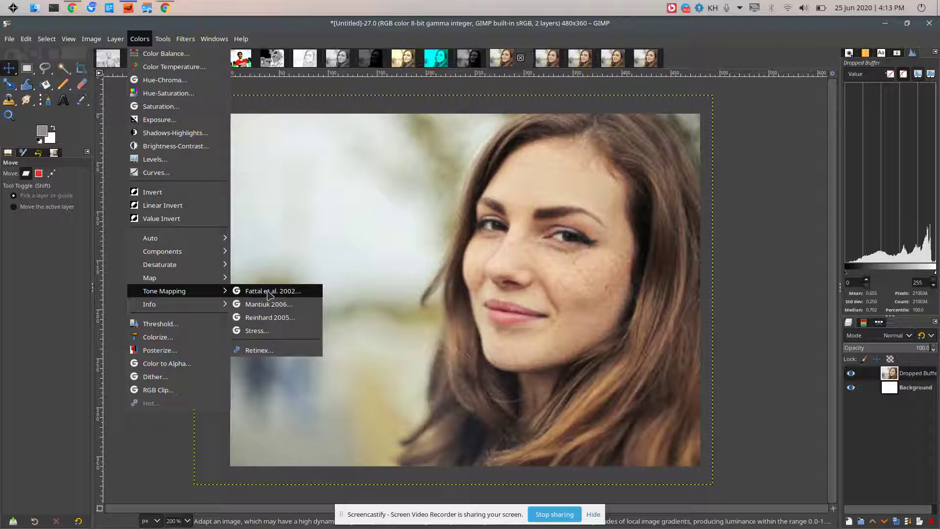
# Apply Fattal et al. 2002 with Alpha 0.187, Beta 0.250, Saturation 0.047, then switch copies.
pyautogui.click(277, 292)
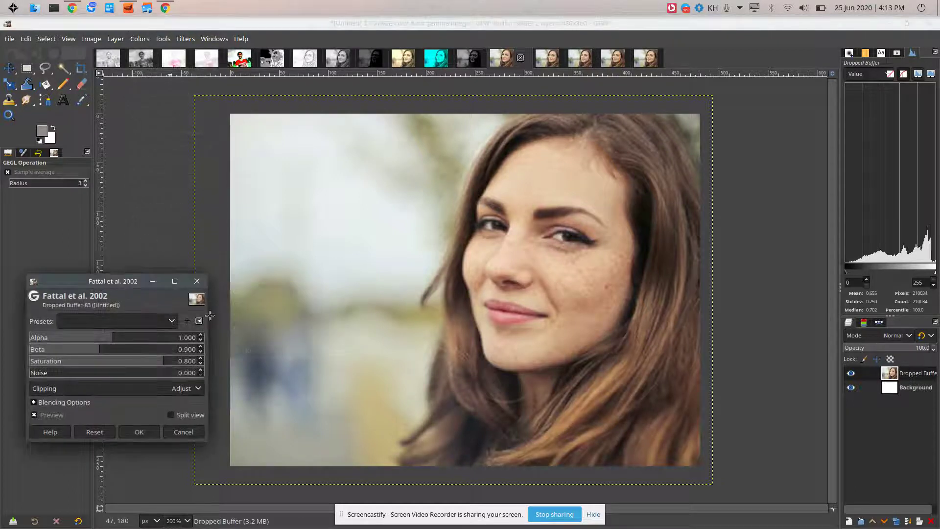
pyautogui.click(86, 340)
pyautogui.moveTo(86, 341); pyautogui.dragTo(67, 341)
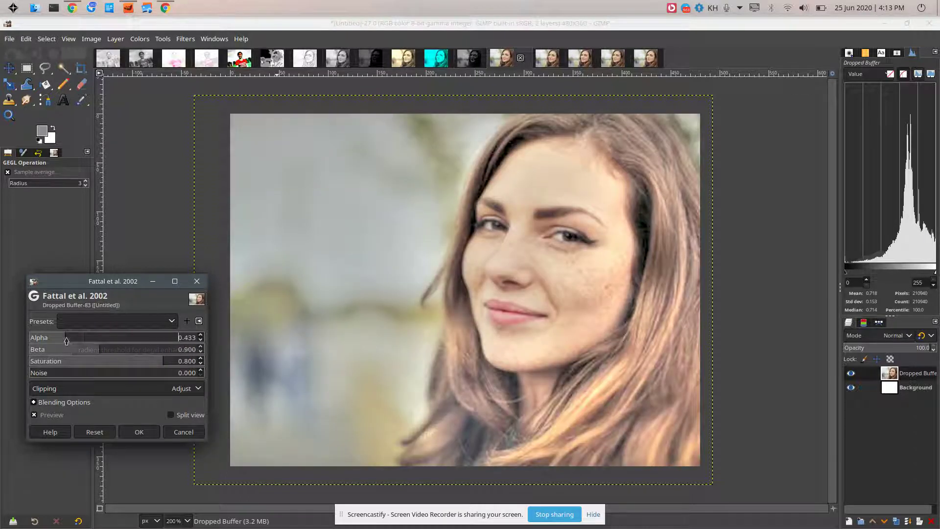
pyautogui.click(64, 351)
pyautogui.click(52, 351)
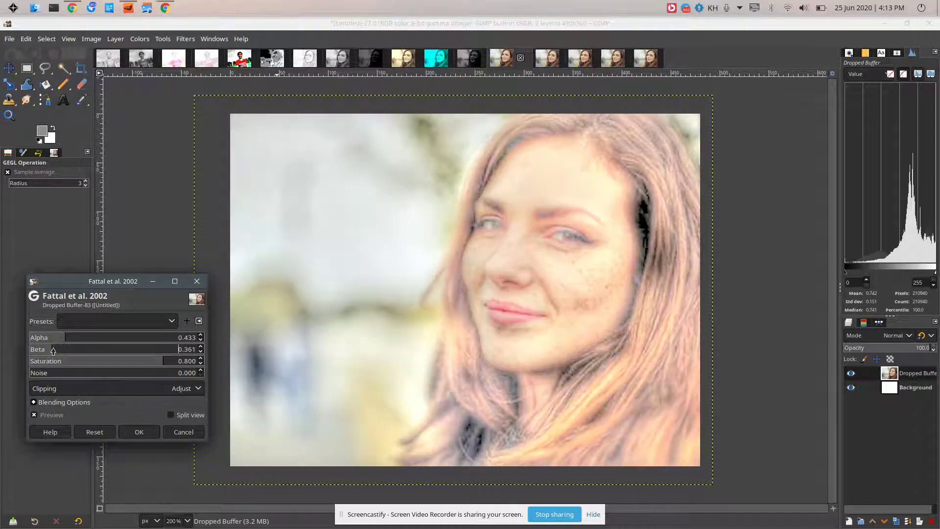
pyautogui.moveTo(66, 364); pyautogui.dragTo(40, 368)
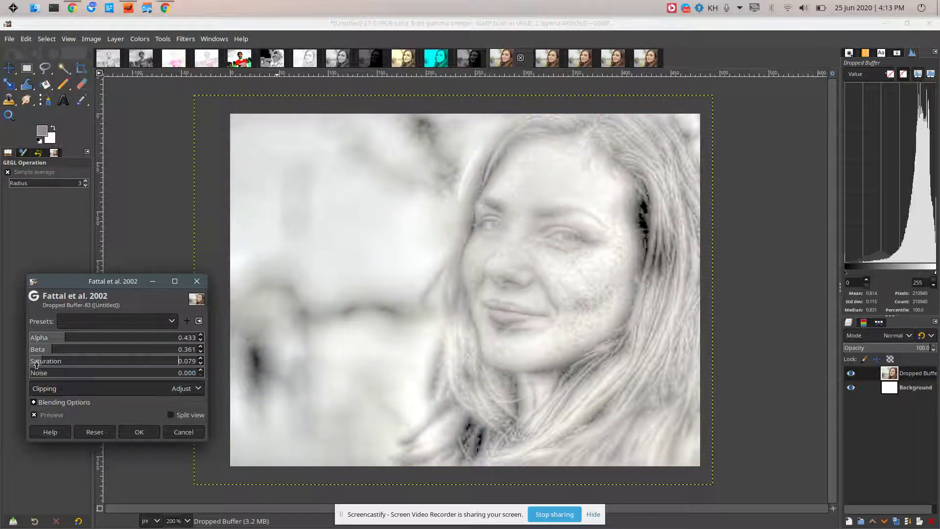
pyautogui.click(43, 350)
pyautogui.click(46, 340)
pyautogui.click(139, 436)
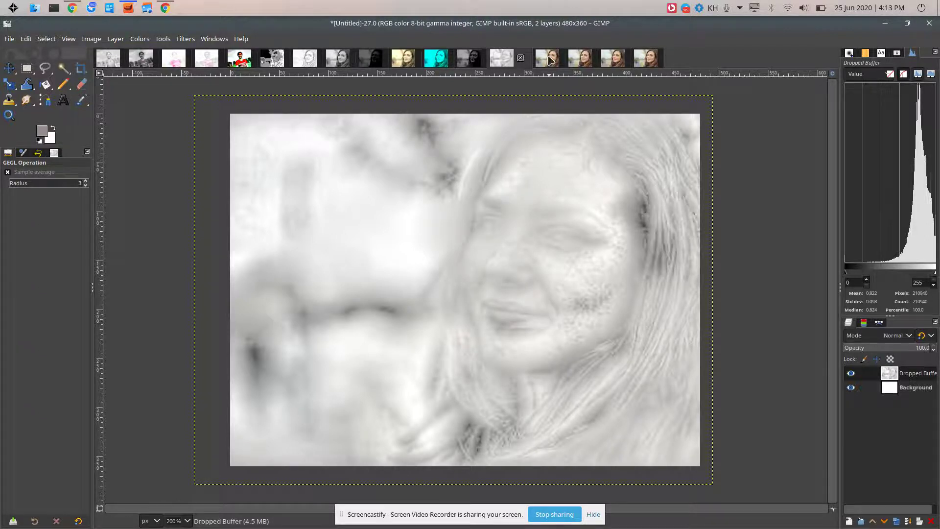
pyautogui.click(548, 57)
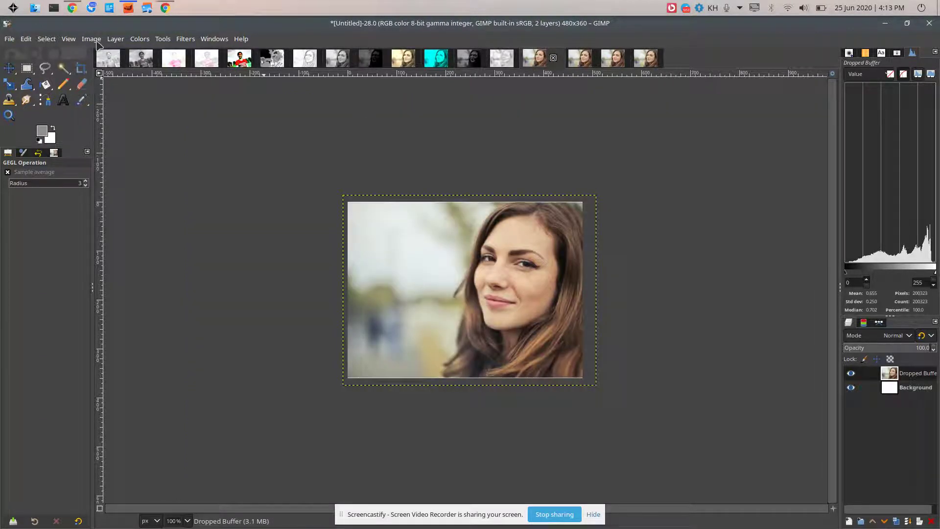
# Start Mantiuk 2006 tone mapping and roughly adjust its Contrast, Detail and Saturation.
pyautogui.click(141, 41)
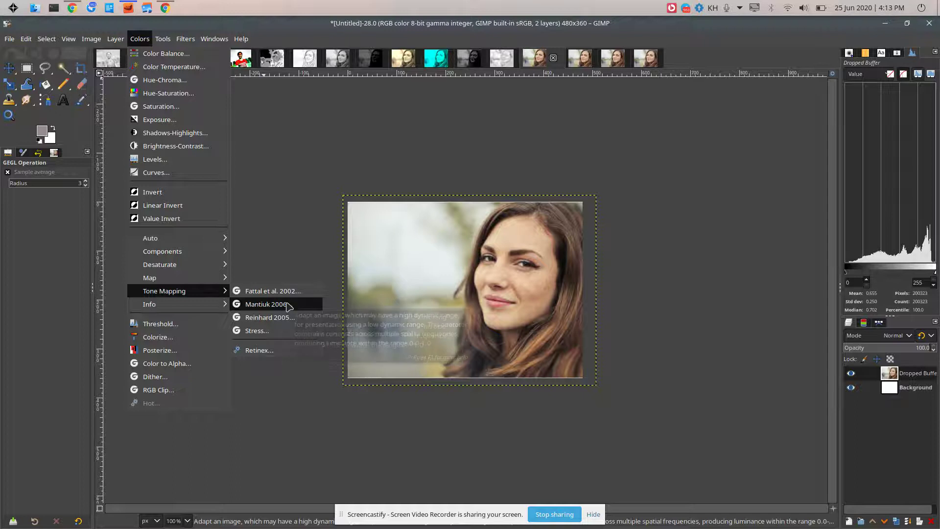
pyautogui.click(286, 305)
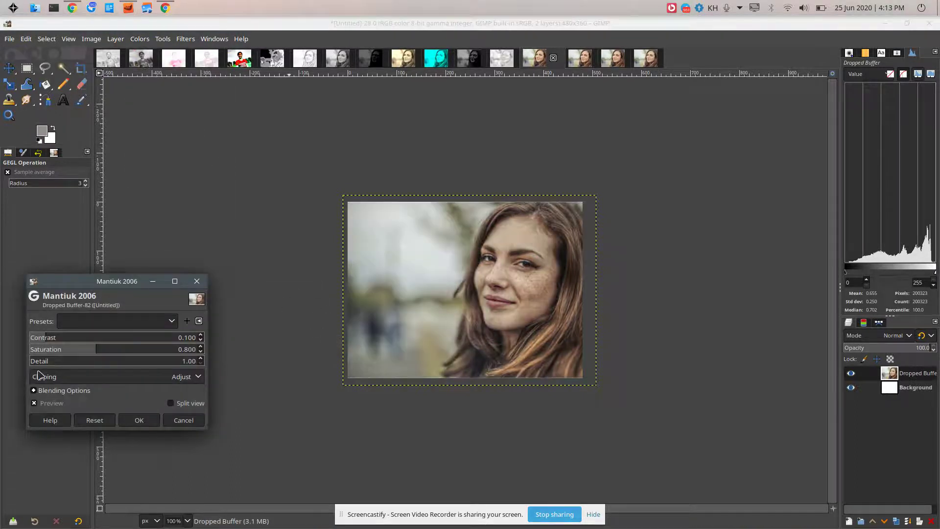
pyautogui.moveTo(57, 343)
pyautogui.mouseDown()
pyautogui.moveTo(142, 341)
pyautogui.moveTo(145, 349)
pyautogui.mouseUp()
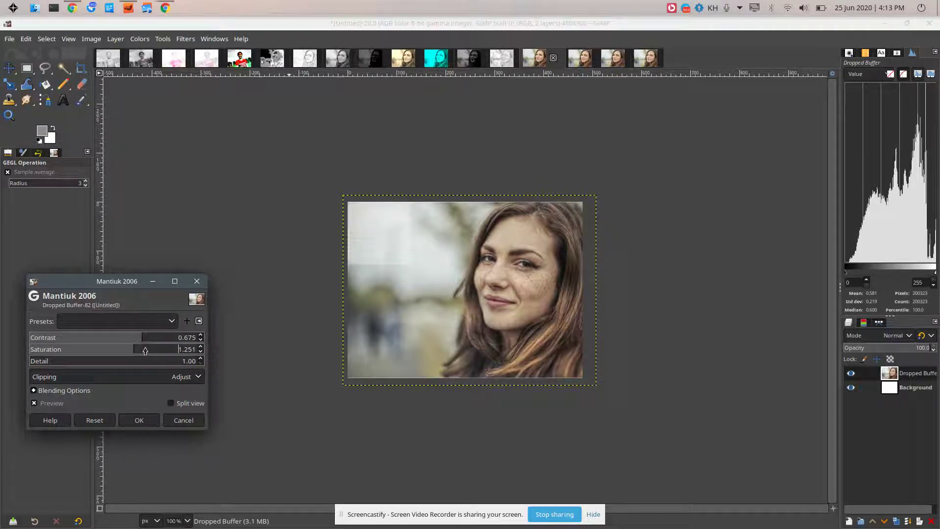
pyautogui.moveTo(59, 363)
pyautogui.mouseDown()
pyautogui.moveTo(140, 367)
pyautogui.moveTo(120, 356)
pyautogui.mouseUp()
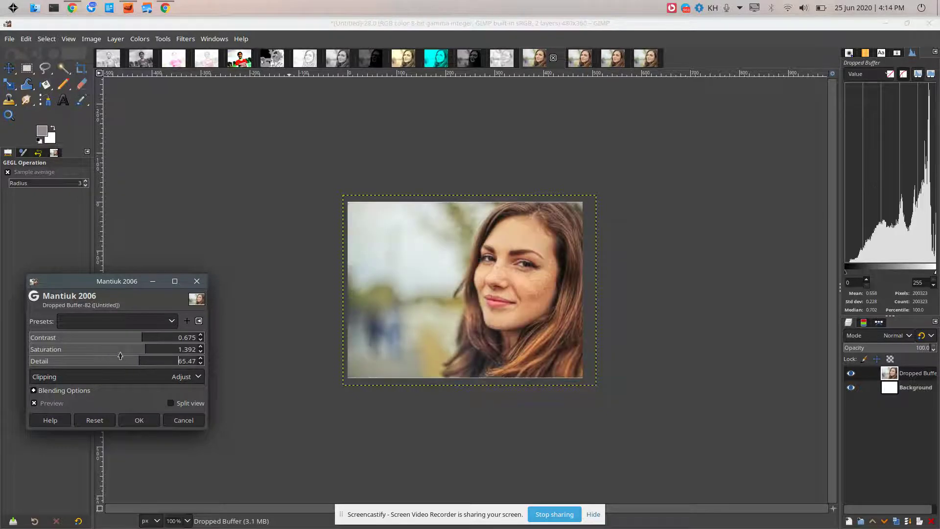
pyautogui.click(72, 350)
pyautogui.click(71, 337)
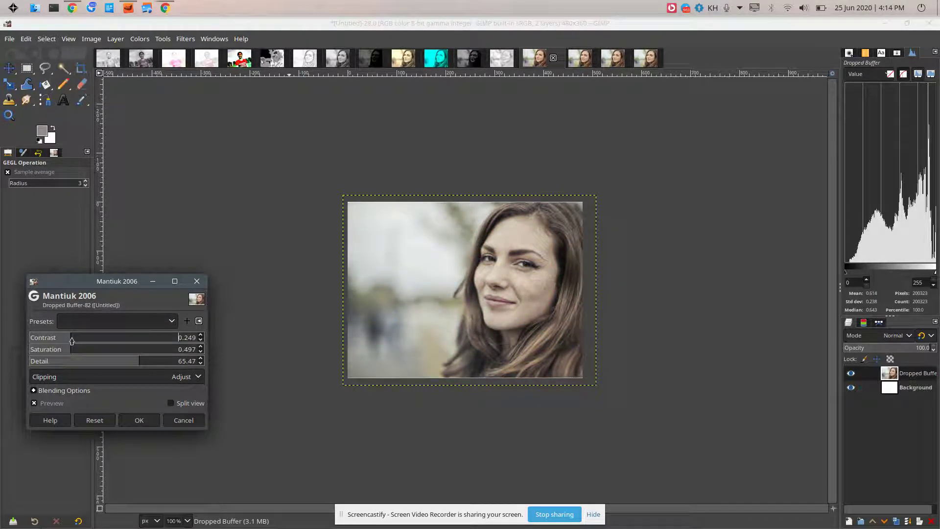
pyautogui.click(108, 363)
# Settle Mantiuk 2006 at Contrast 0.196, Saturation 0.480, Detail 72.06 and apply it.
pyautogui.moveTo(94, 365); pyautogui.dragTo(120, 365)
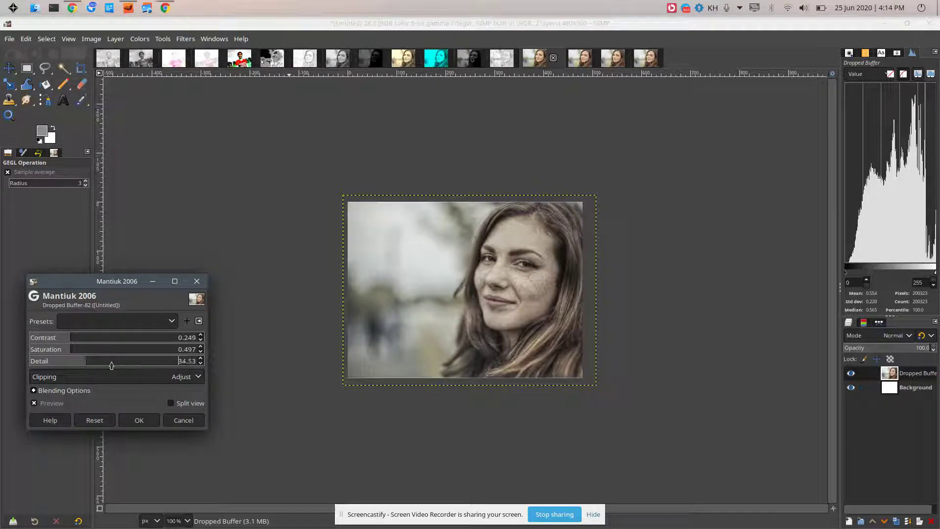
pyautogui.click(150, 362)
pyautogui.click(146, 337)
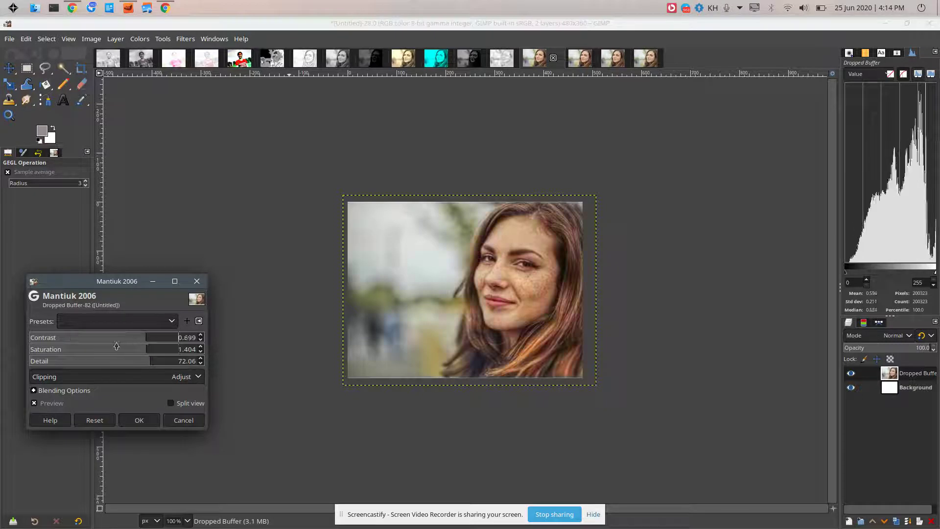
pyautogui.click(86, 338)
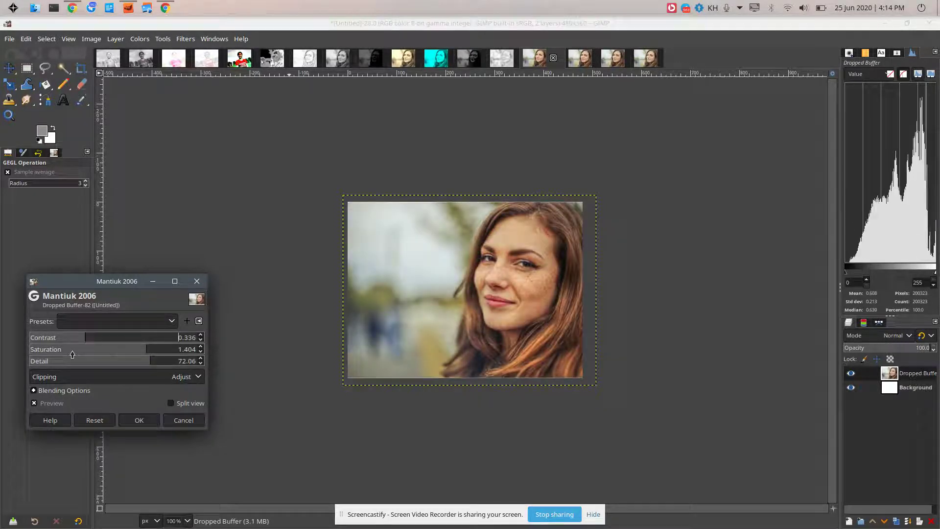
pyautogui.click(62, 338)
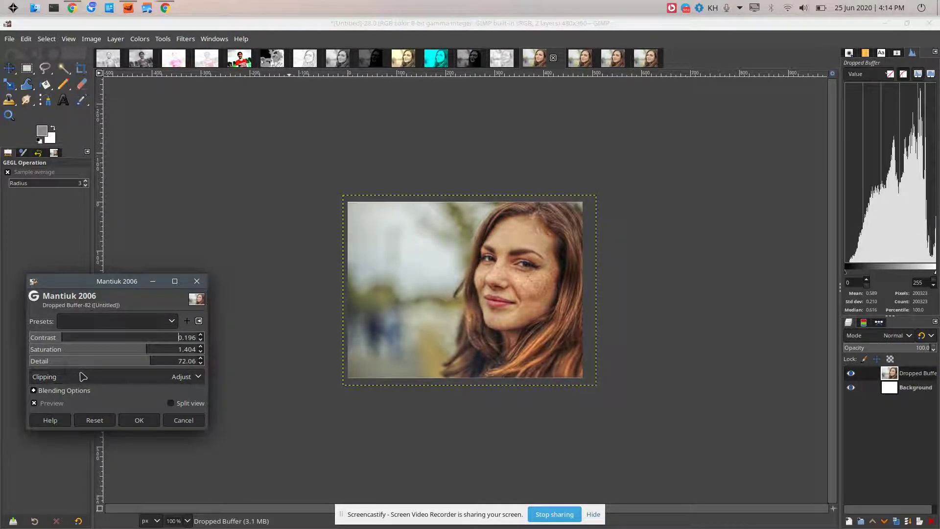
pyautogui.click(69, 349)
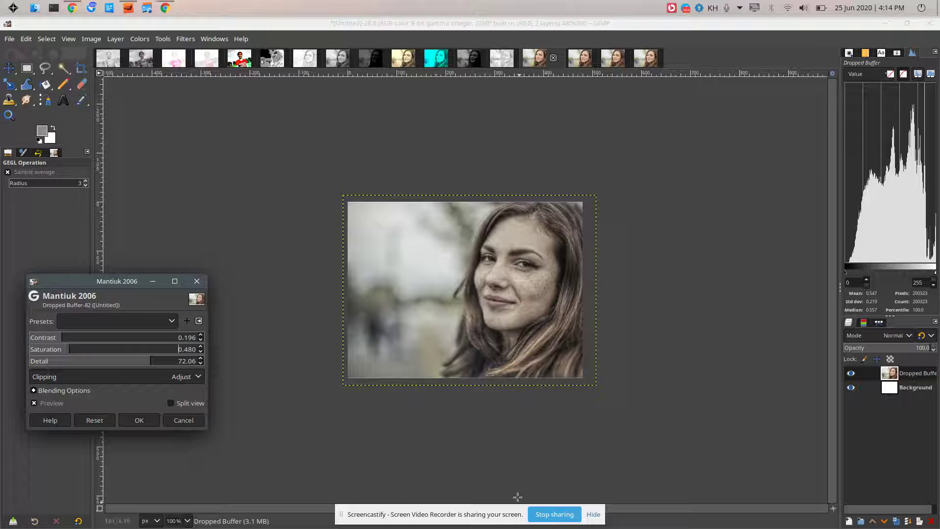
pyautogui.click(140, 420)
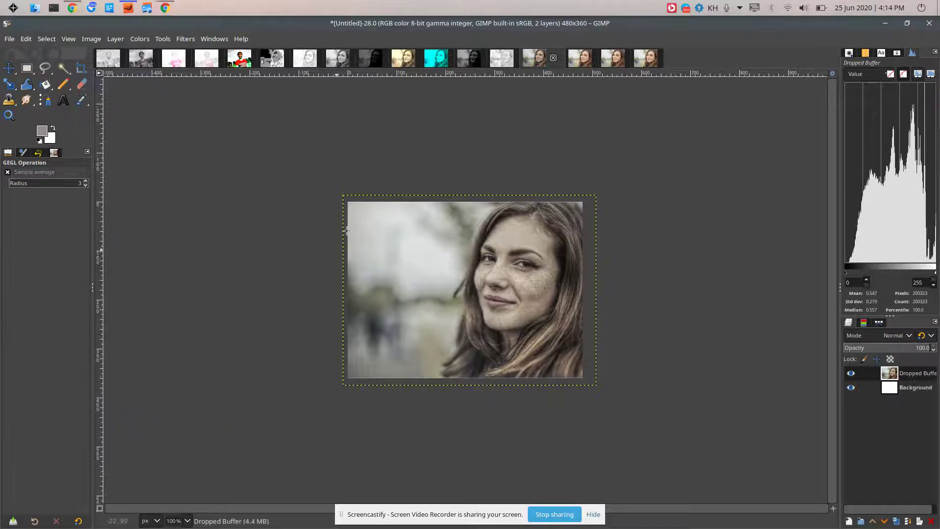
# On Untitled-29, start Reinhard 2005 and experiment with brightness, chromatic and light adaptation.
pyautogui.click(586, 62)
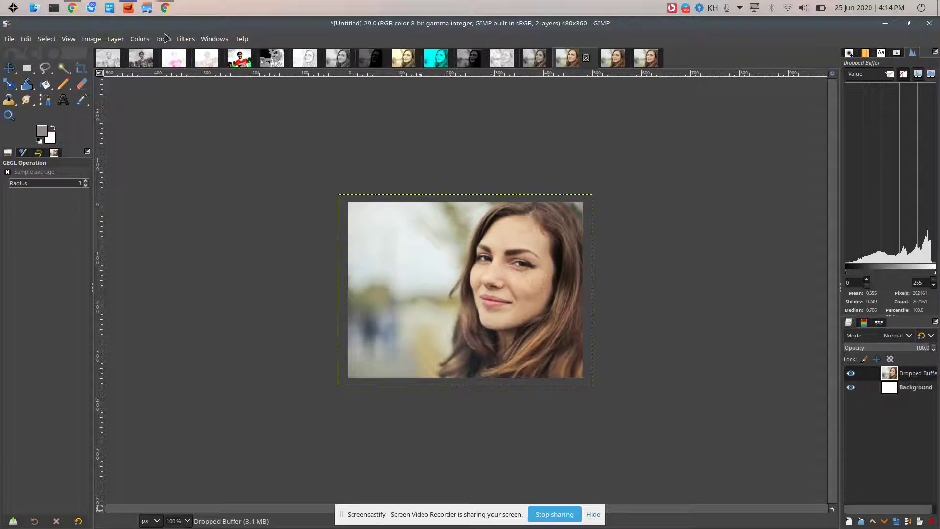
pyautogui.click(139, 40)
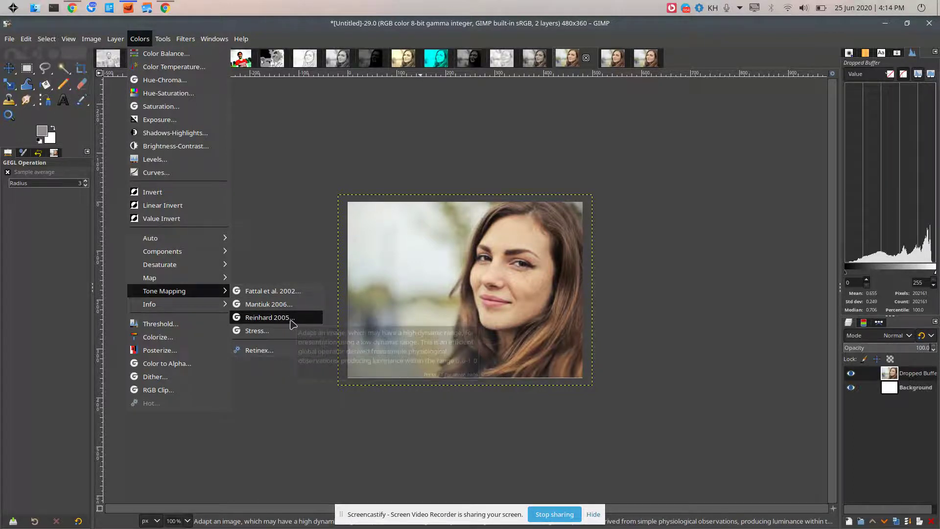
pyautogui.click(291, 318)
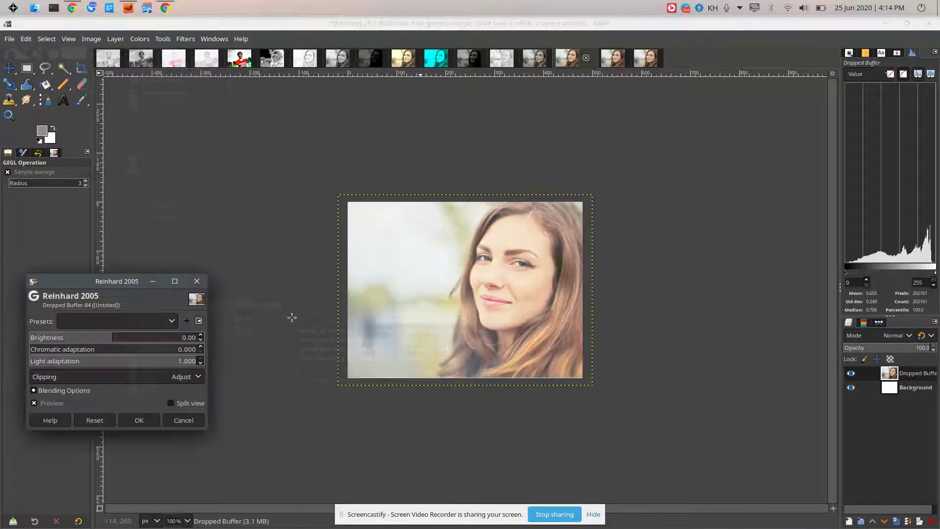
pyautogui.click(76, 339)
pyautogui.click(57, 339)
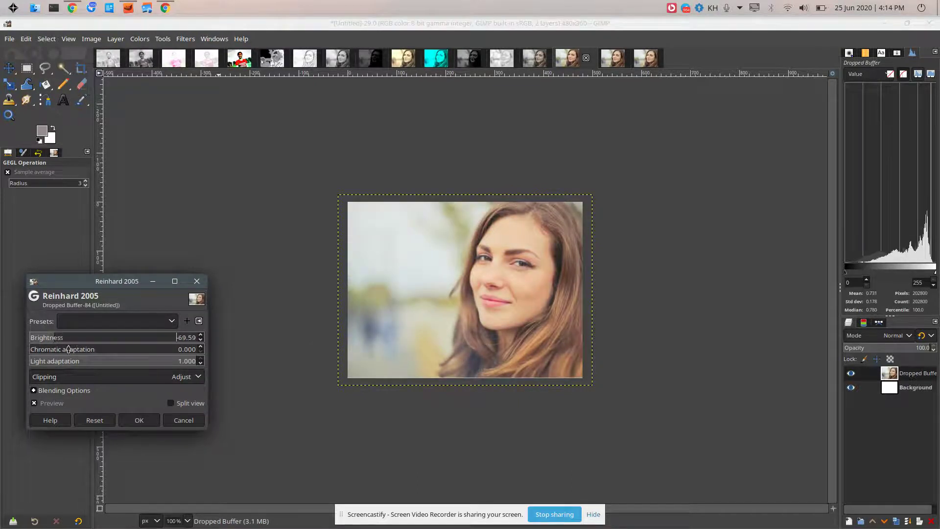
pyautogui.click(87, 362)
pyautogui.moveTo(57, 353); pyautogui.dragTo(123, 355)
pyautogui.click(126, 355)
pyautogui.moveTo(113, 366); pyautogui.dragTo(157, 367)
# Apply Reinhard 2005 with Brightness 7.02, Chromatic 0.249 and Light 0.389.
pyautogui.moveTo(86, 338); pyautogui.dragTo(126, 343)
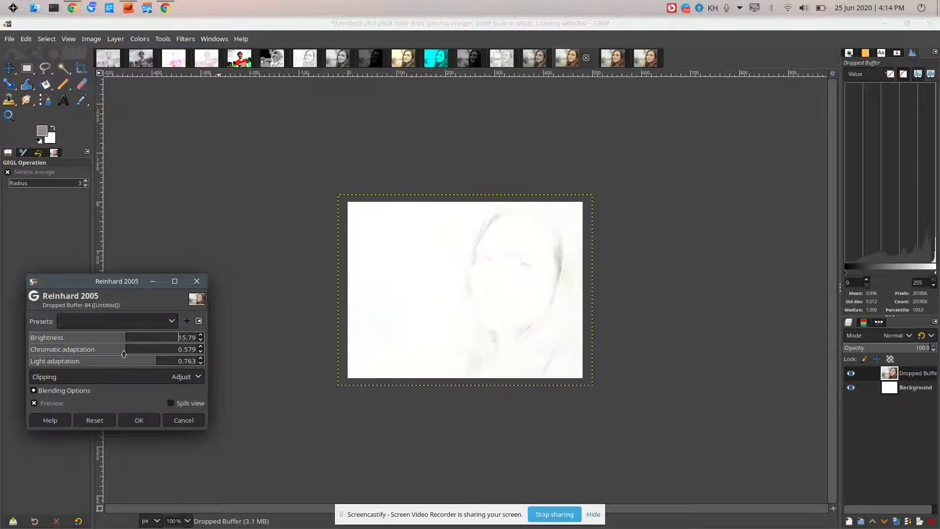
pyautogui.click(113, 339)
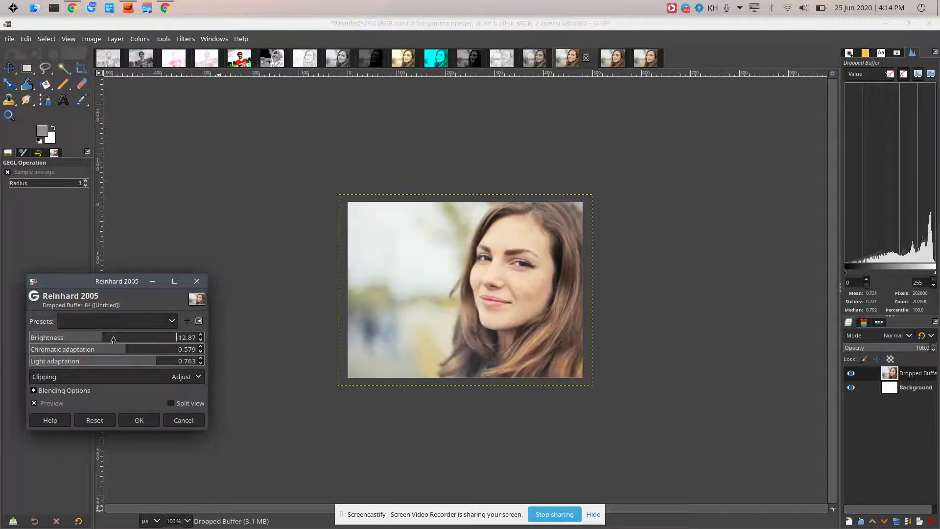
pyautogui.moveTo(99, 351); pyautogui.dragTo(70, 351)
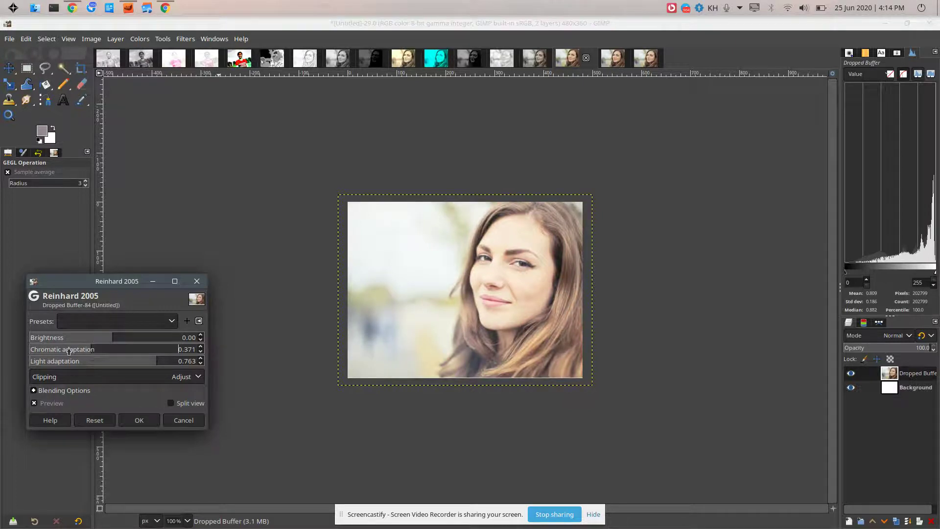
pyautogui.click(96, 362)
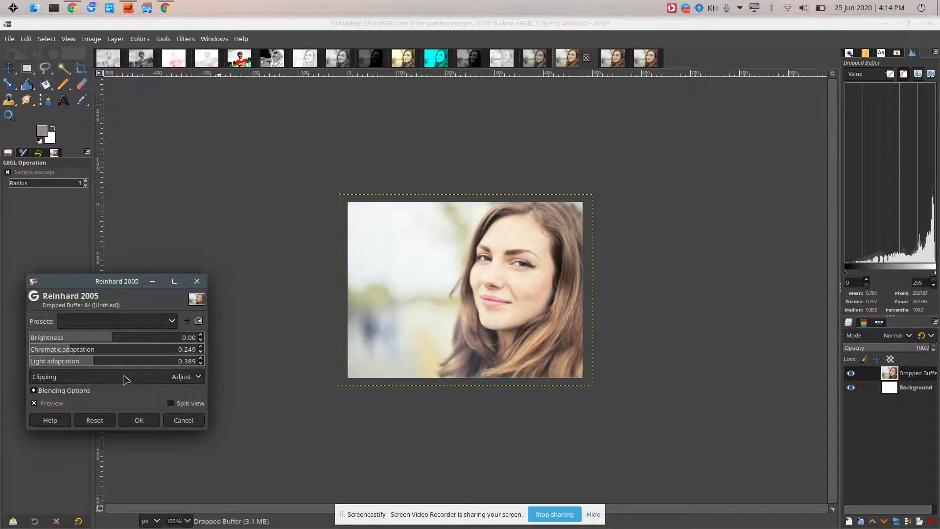
pyautogui.click(98, 338)
pyautogui.moveTo(111, 343)
pyautogui.mouseDown()
pyautogui.moveTo(122, 339)
pyautogui.moveTo(106, 338)
pyautogui.mouseUp()
pyautogui.click(138, 421)
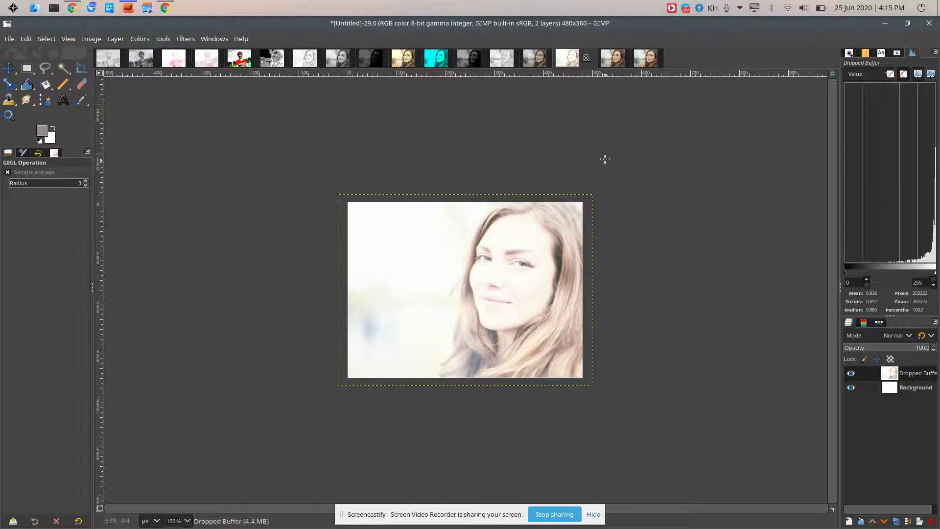
# On Untitled-30, start Stress tone mapping, raising samples and setting iterations to 15.
pyautogui.click(614, 61)
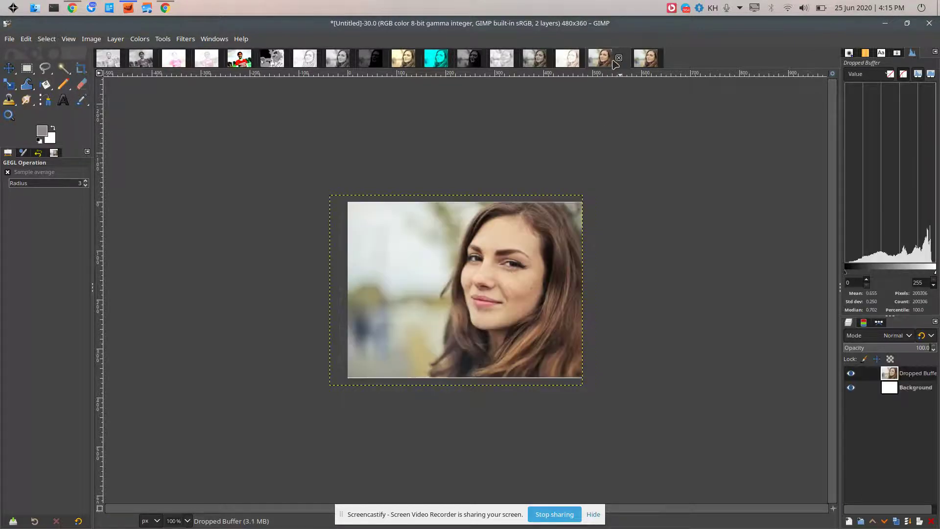
pyautogui.click(137, 41)
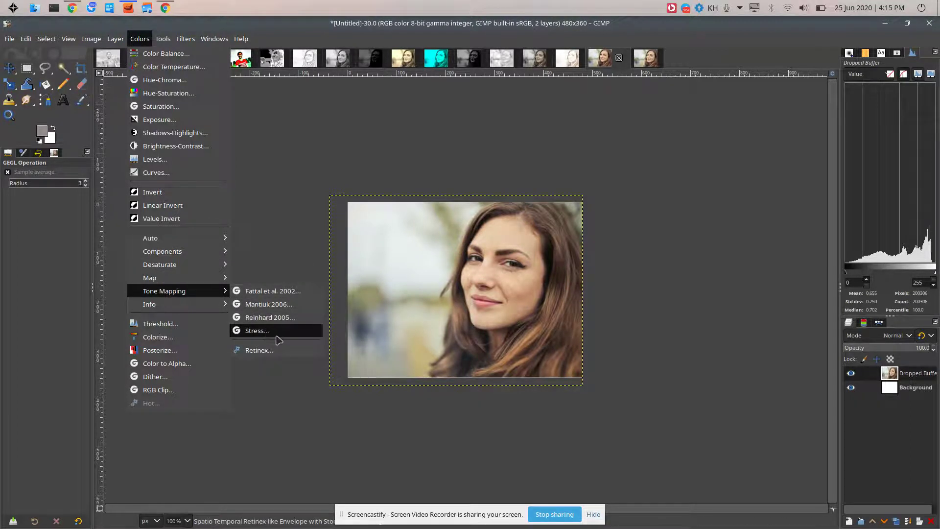
pyautogui.click(282, 333)
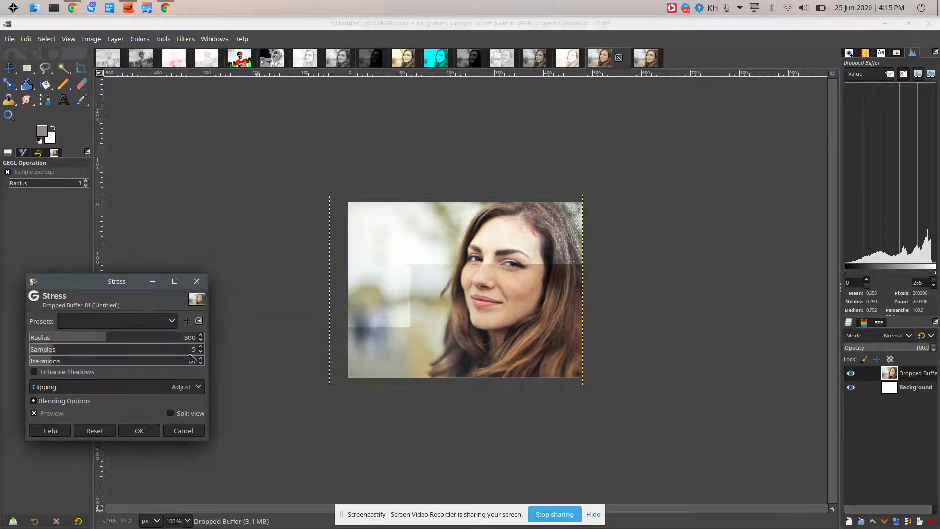
pyautogui.click(87, 337)
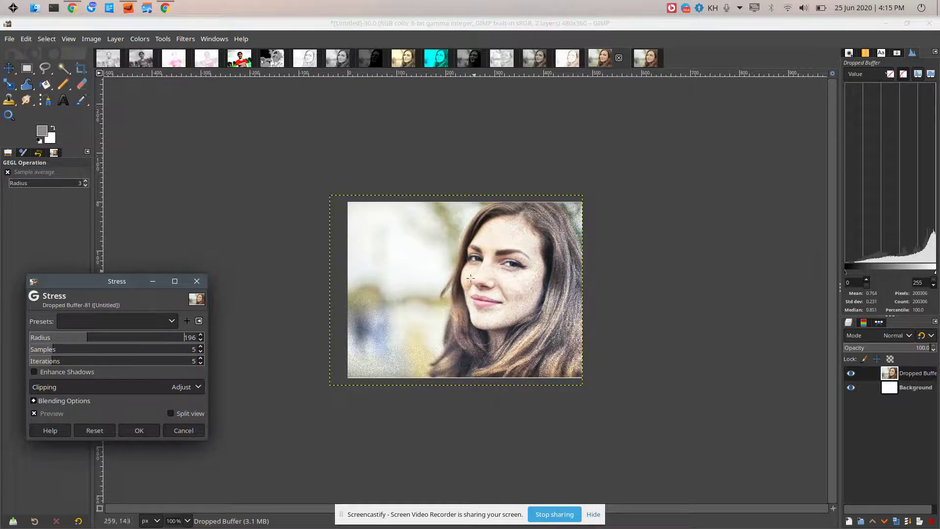
pyautogui.moveTo(64, 355); pyautogui.dragTo(107, 360)
pyautogui.moveTo(88, 365); pyautogui.dragTo(104, 366)
pyautogui.click(108, 363)
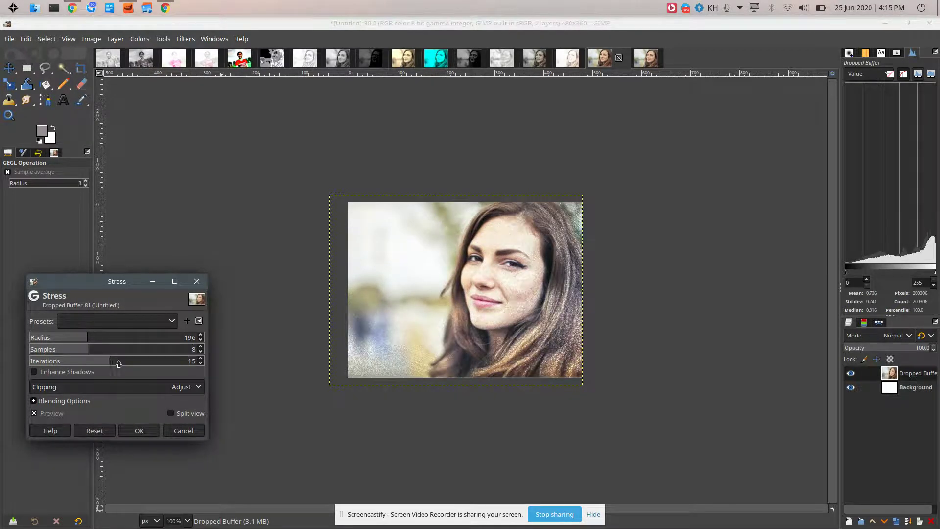
# Apply Stress with radius 37, then switch to the last copy, Untitled-31.
pyautogui.click(103, 339)
pyautogui.click(64, 341)
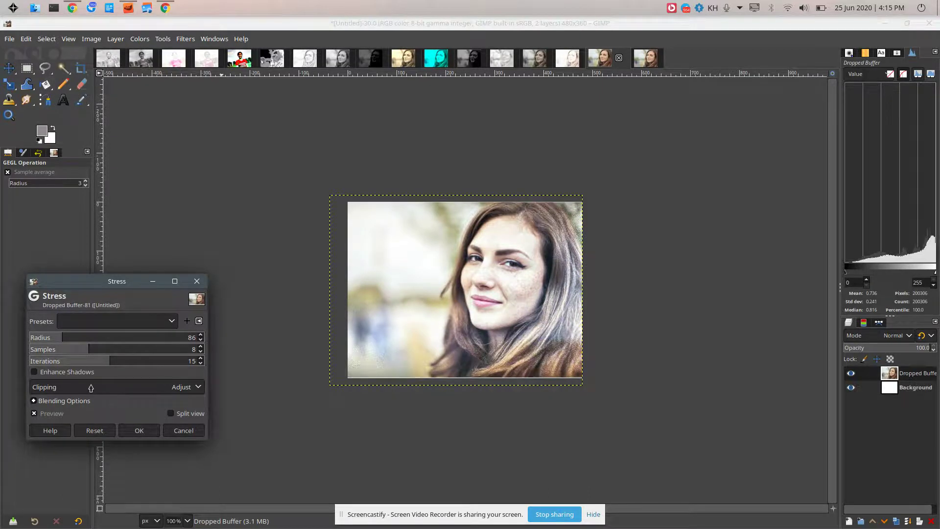
pyautogui.click(47, 339)
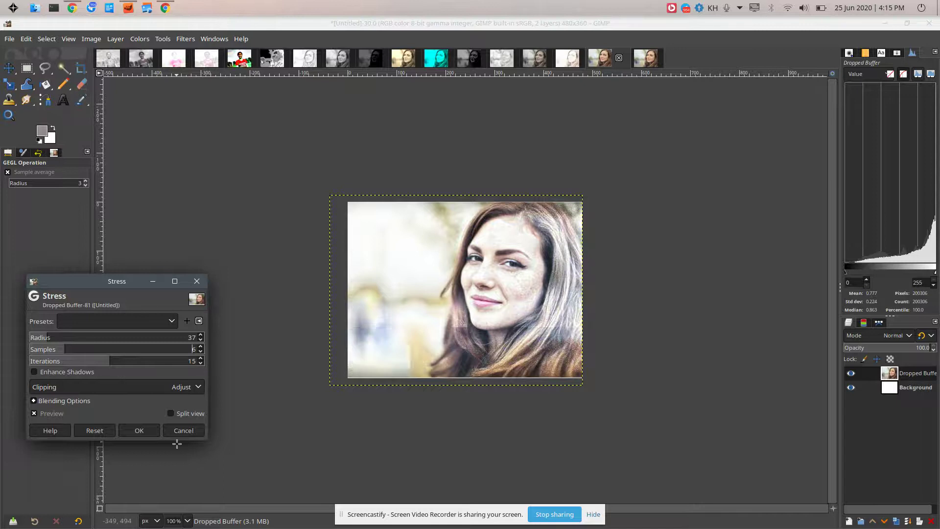
pyautogui.click(147, 433)
pyautogui.click(648, 60)
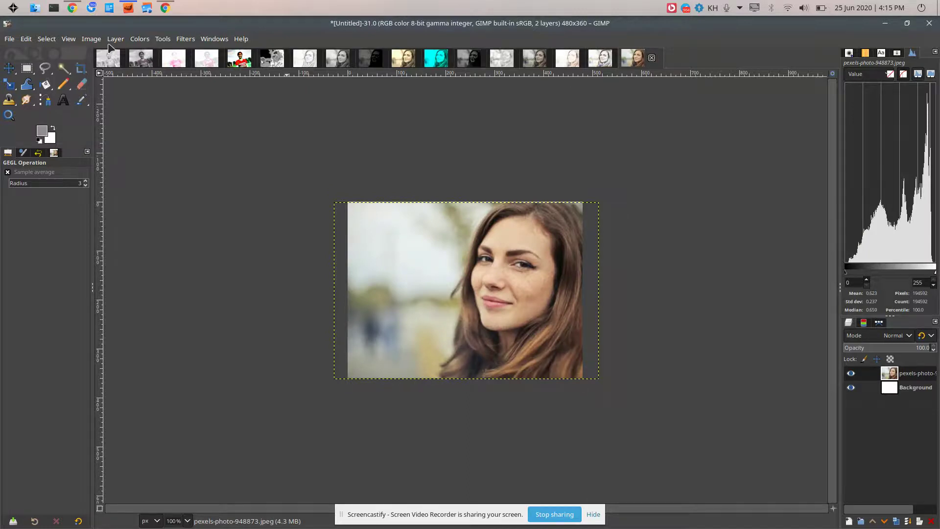
# Apply Retinex (Uniform, Scale 224, Scale division 5, Dynamic 0.7), then switch to another copy.
pyautogui.click(139, 39)
pyautogui.moveTo(165, 290)
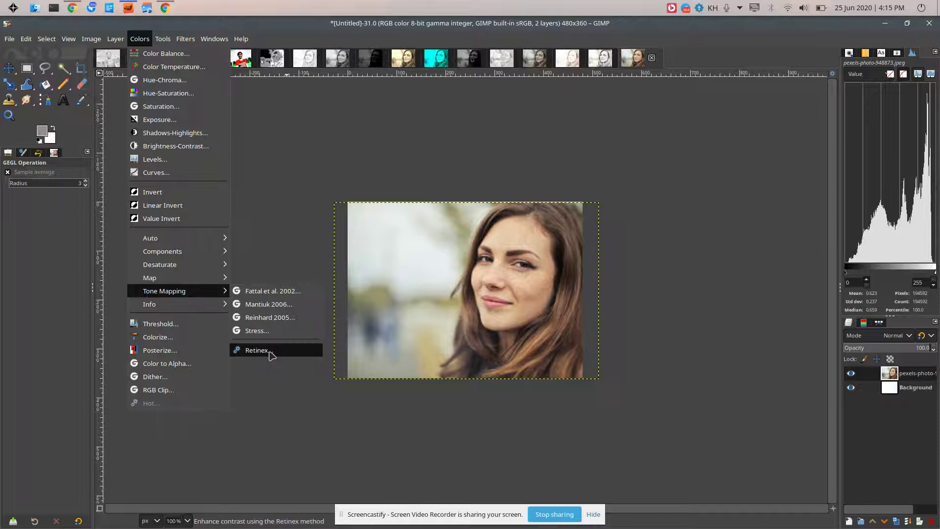
pyautogui.click(269, 350)
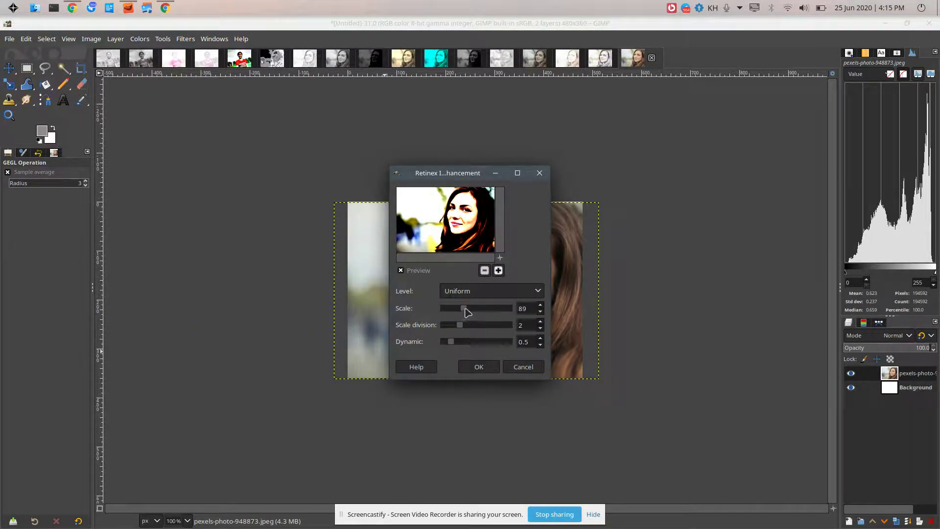
pyautogui.moveTo(464, 309)
pyautogui.mouseDown()
pyautogui.moveTo(493, 310)
pyautogui.moveTo(492, 329)
pyautogui.mouseUp()
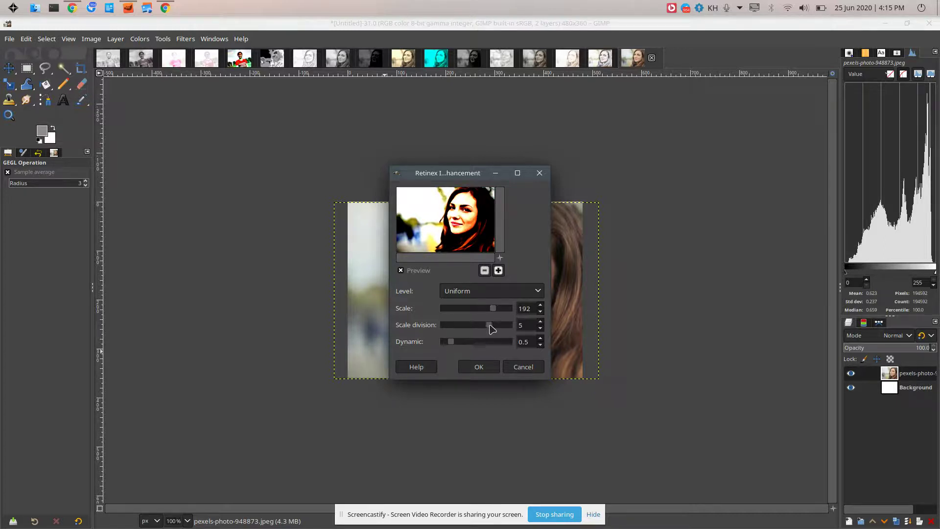
pyautogui.moveTo(451, 341)
pyautogui.mouseDown()
pyautogui.moveTo(506, 345)
pyautogui.moveTo(455, 343)
pyautogui.mouseUp()
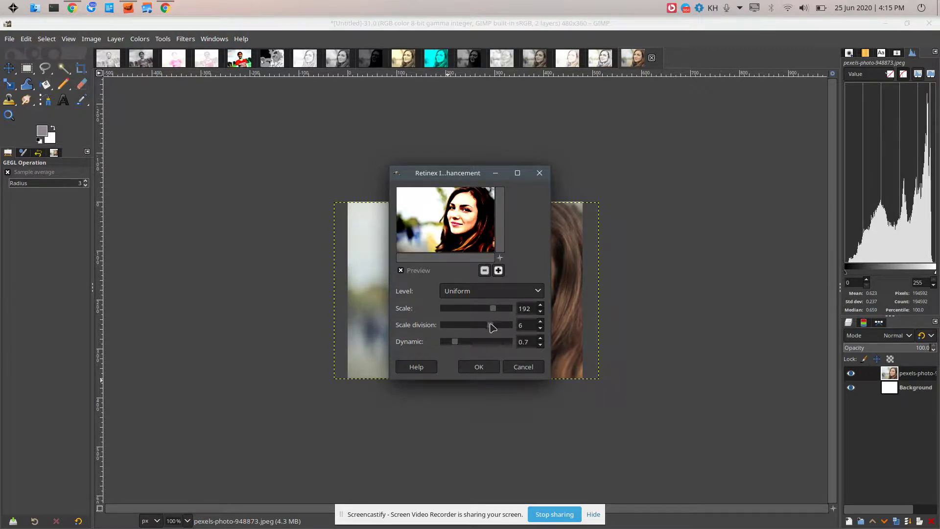
pyautogui.moveTo(490, 326)
pyautogui.mouseDown()
pyautogui.moveTo(482, 326)
pyautogui.moveTo(505, 314)
pyautogui.mouseUp()
pyautogui.click(479, 366)
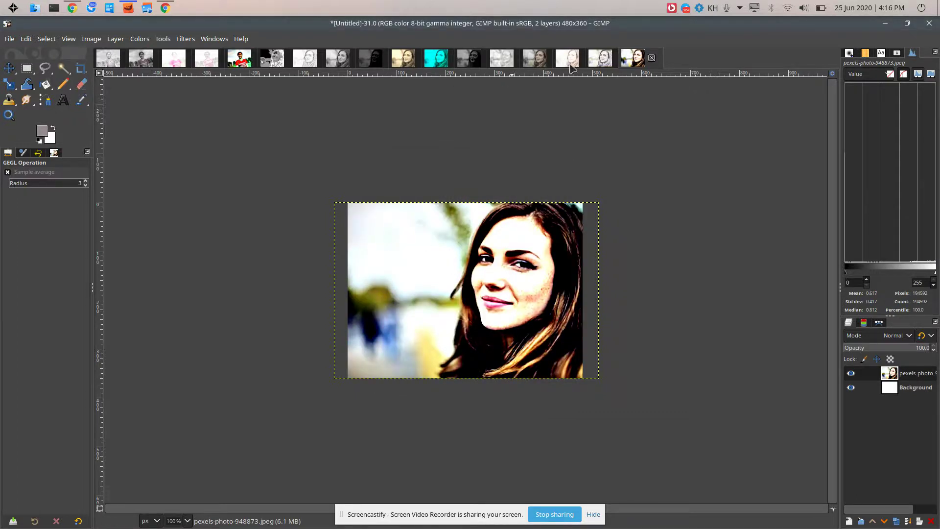
pyautogui.click(604, 62)
# Compare the Reinhard, grey-background and faded copies, ending on the embossed-looking portrait.
pyautogui.click(571, 62)
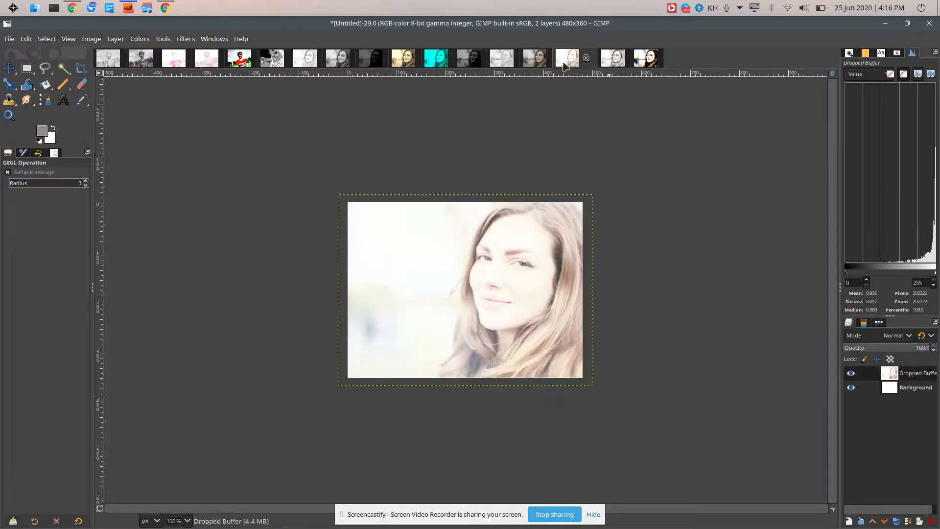
pyautogui.click(534, 62)
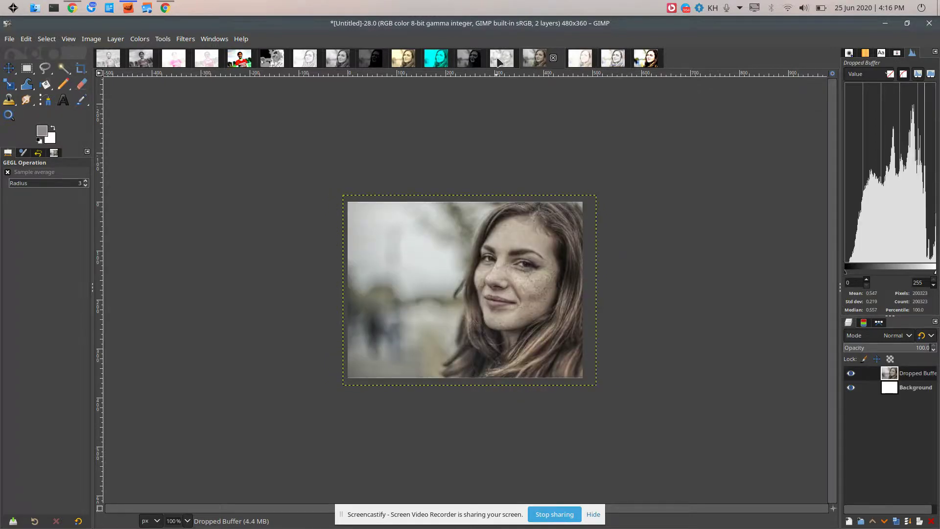
pyautogui.click(499, 62)
pyautogui.click(547, 58)
pyautogui.click(580, 61)
pyautogui.click(502, 59)
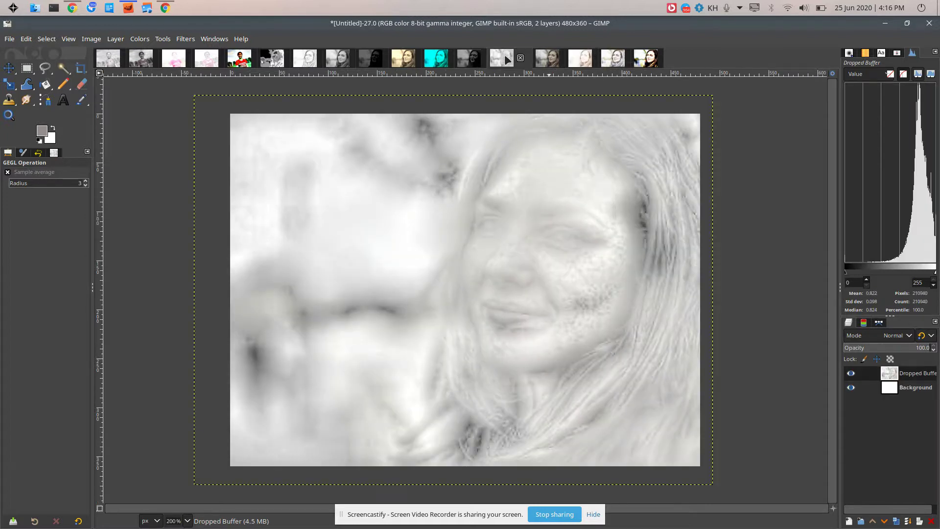